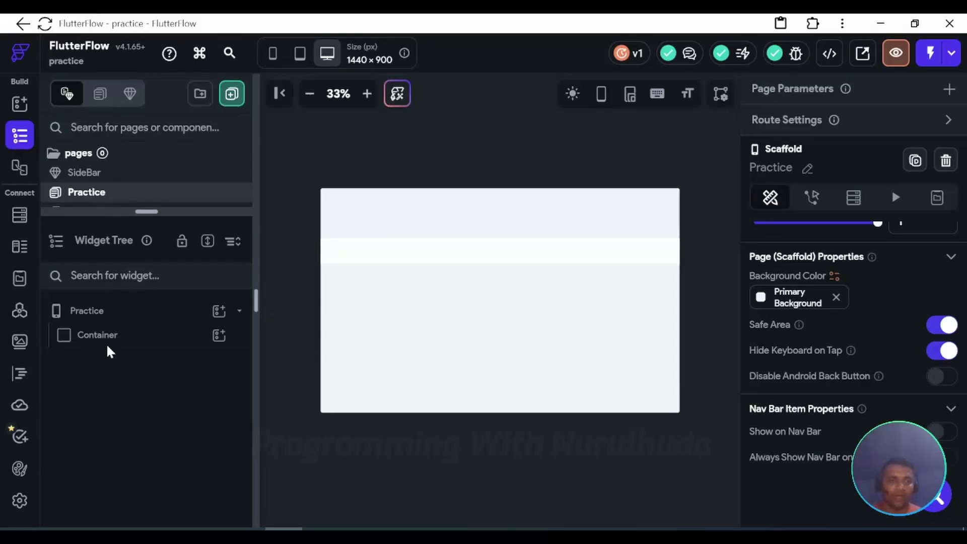
- Select the Container on the Practice page and try a top padding of 1500, returning it to 200
left_click(119, 336)
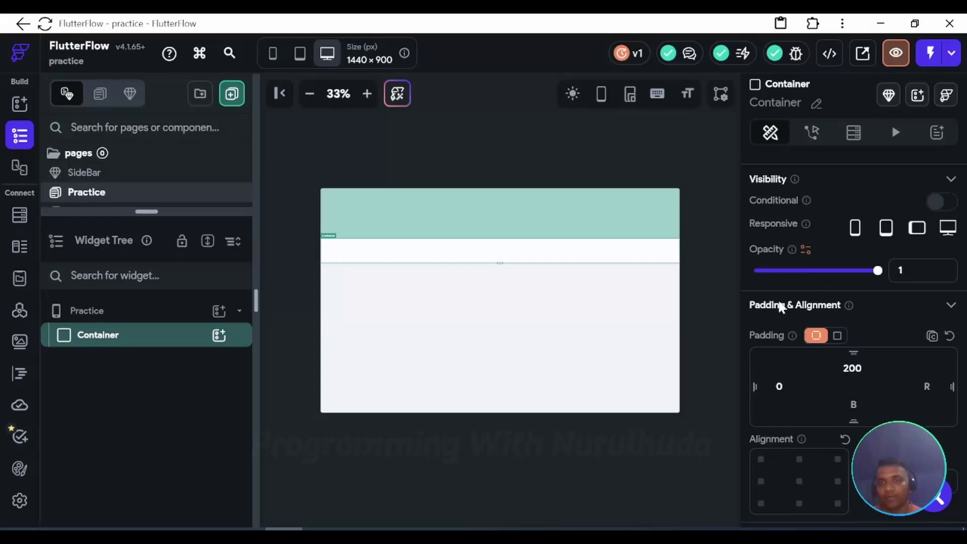
scroll(837, 307, "down", 1)
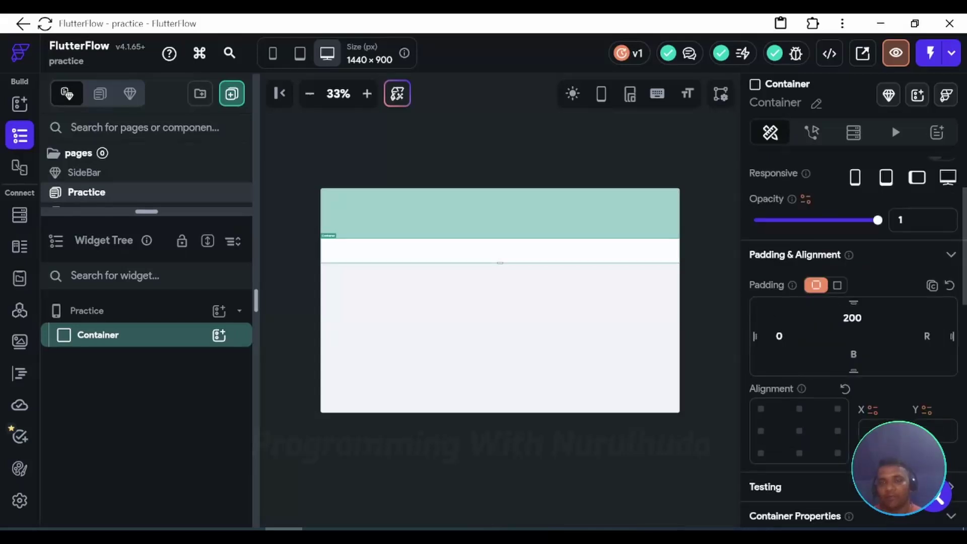
key("ctrl+a")
type("1500")
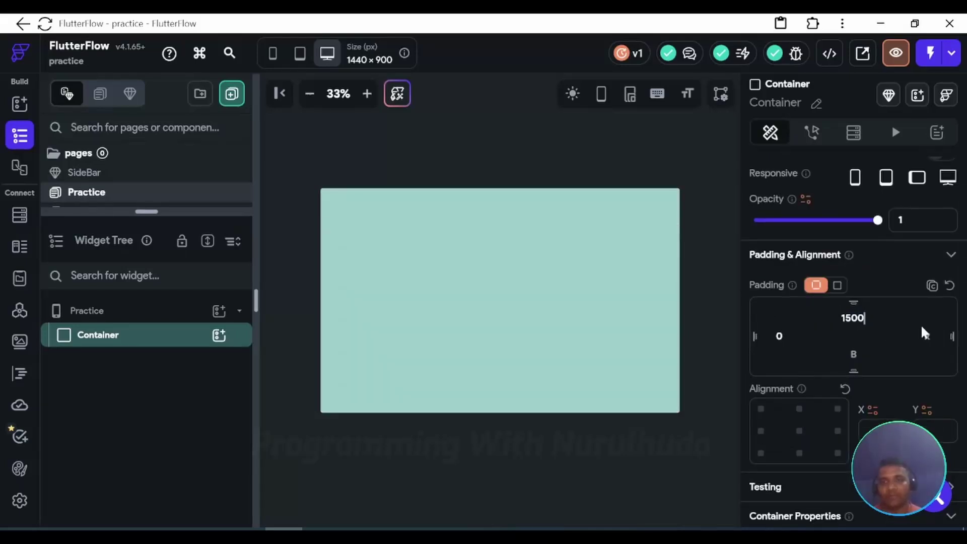
key("ctrl+a")
type("200")
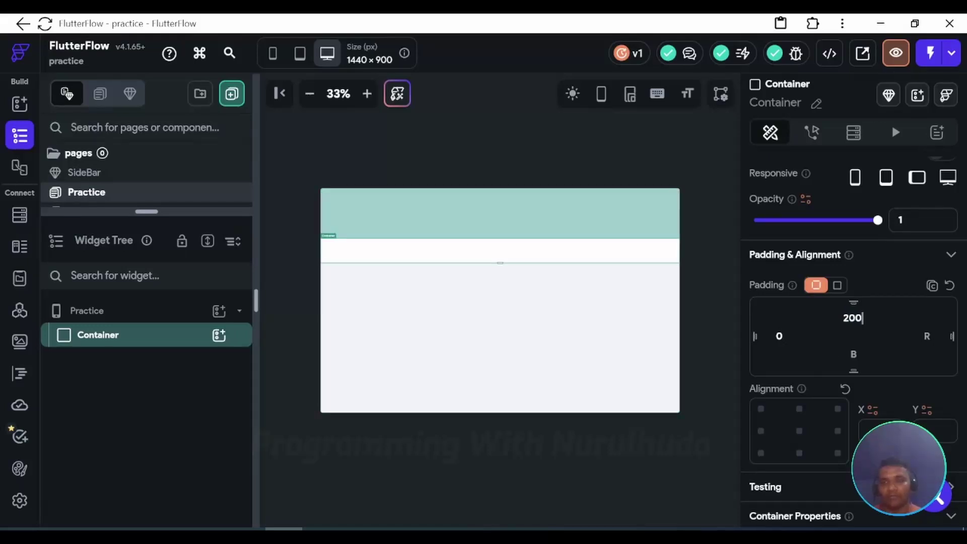
- Try centring the Container with its alignment grid, and reset the alignment
scroll(876, 342, "down", 3)
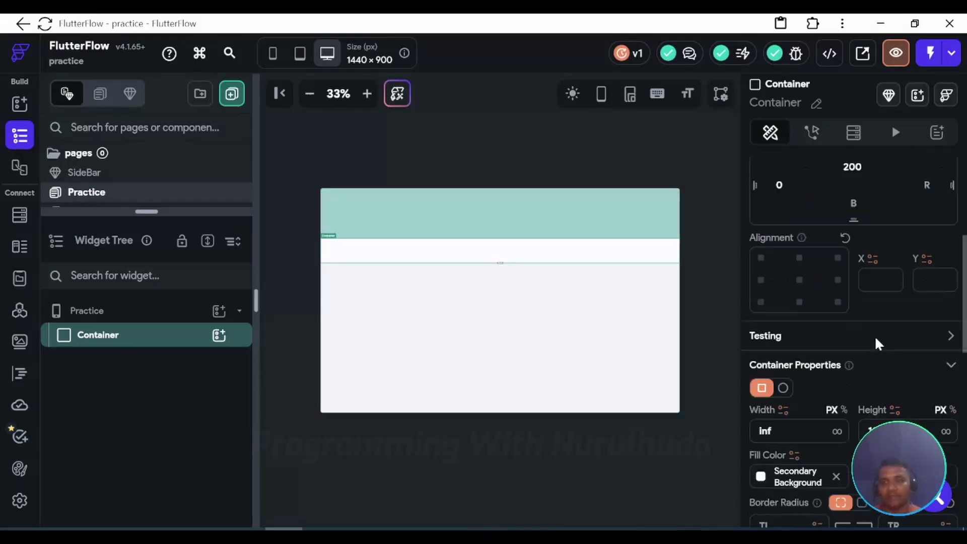
scroll(828, 332, "up", 2)
left_click(800, 381)
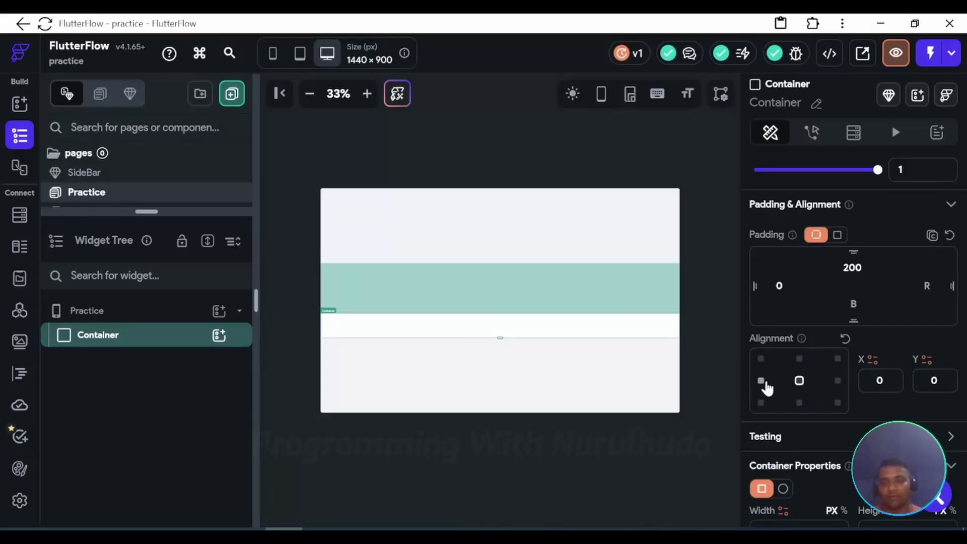
left_click(846, 340)
- Try the circular shape on the Container and switch it back to rectangular
scroll(818, 368, "down", 4)
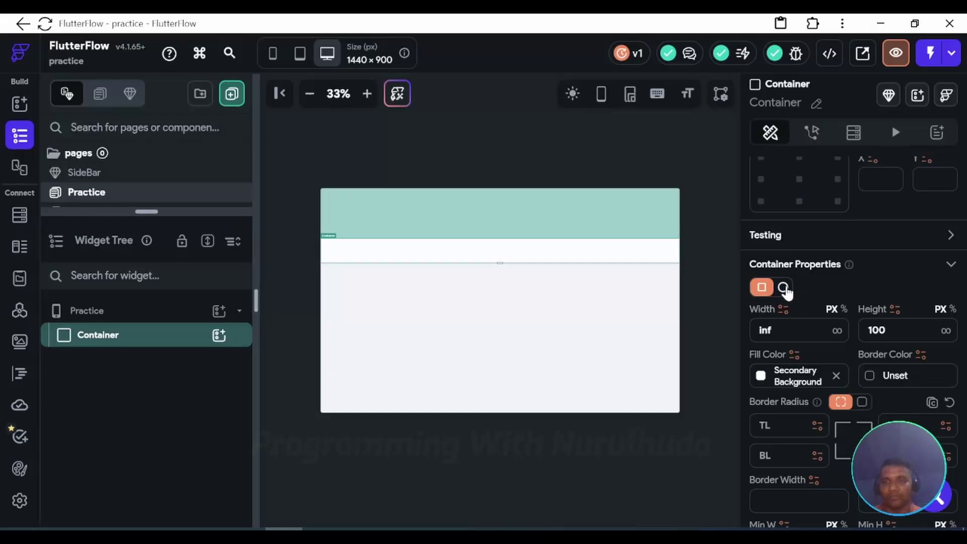
left_click(783, 287)
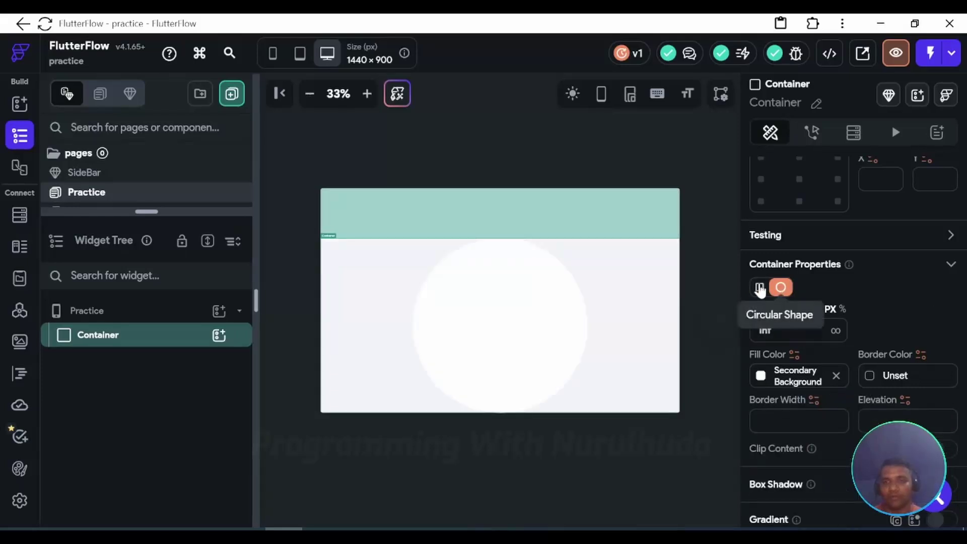
left_click(759, 287)
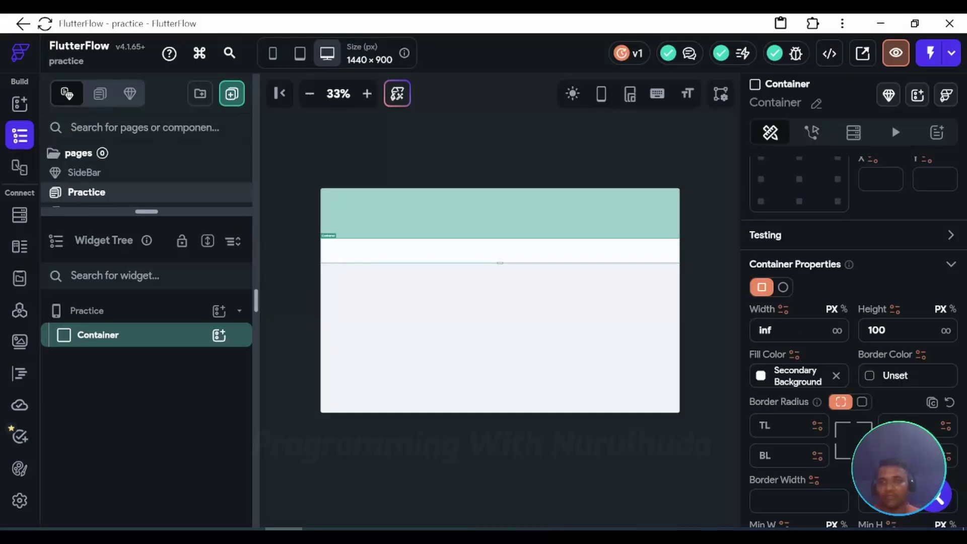
- Try Container widths of 150 and 20 px, and restore the infinite width
left_click(836, 332)
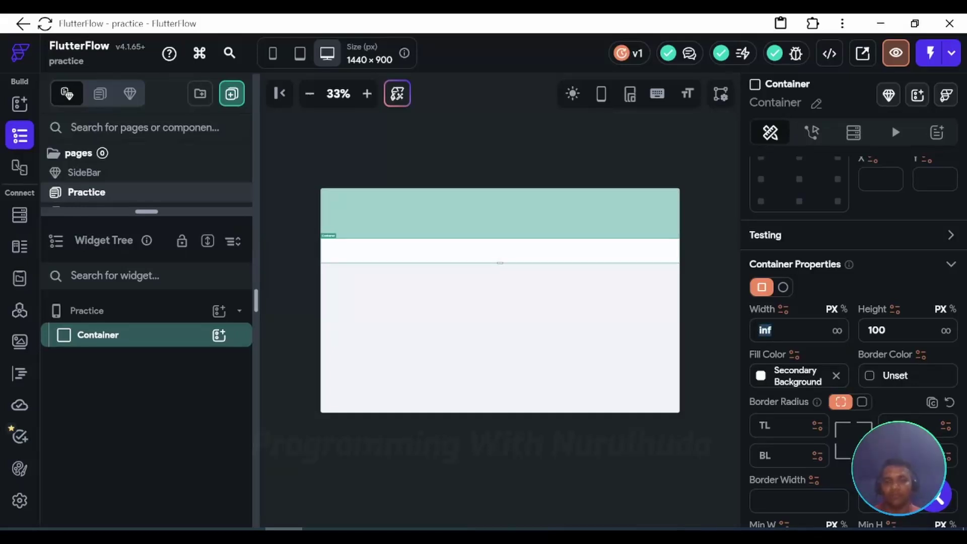
type("150")
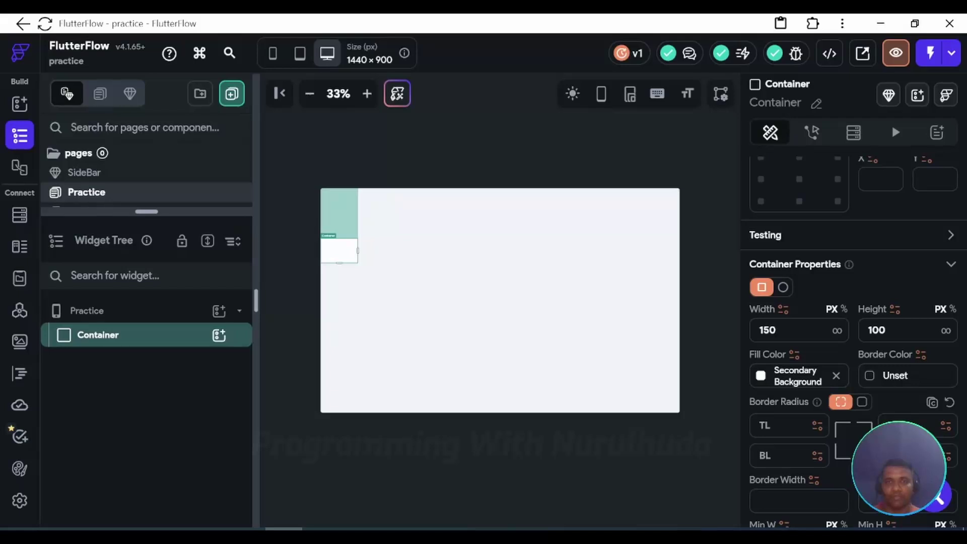
key("BackSpace")
key("BackSpace")
key("BackSpace")
type("20")
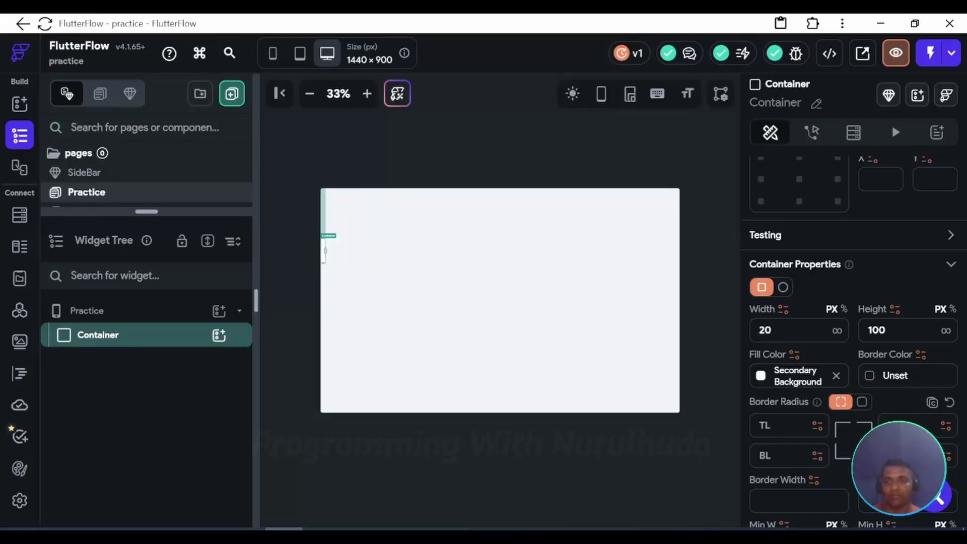
left_click(835, 333)
scroll(865, 358, "down", 1)
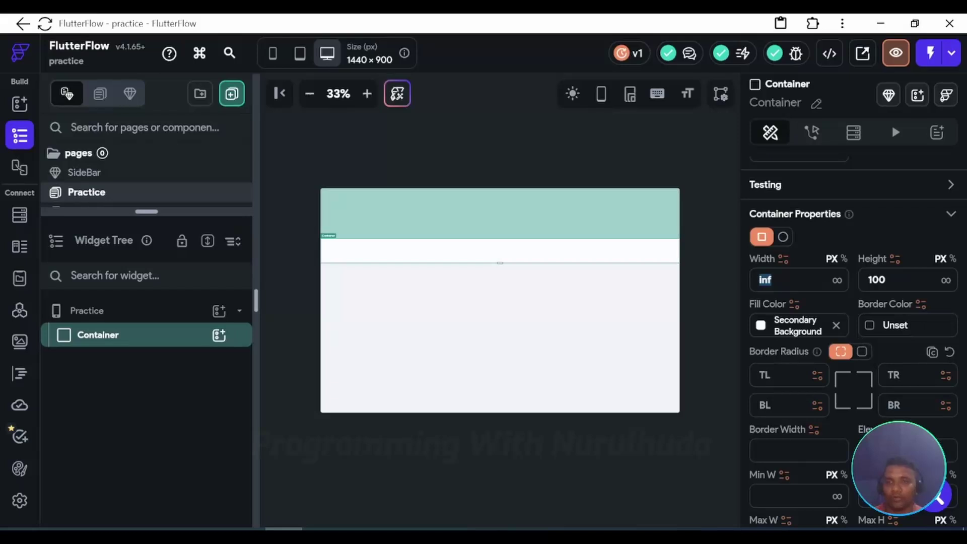
scroll(851, 353, "down", 1)
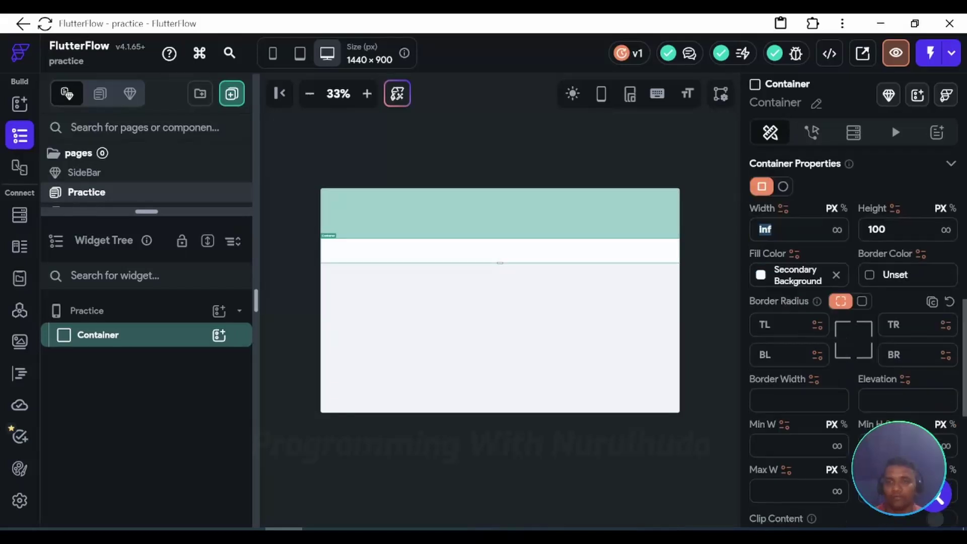
left_click(770, 324)
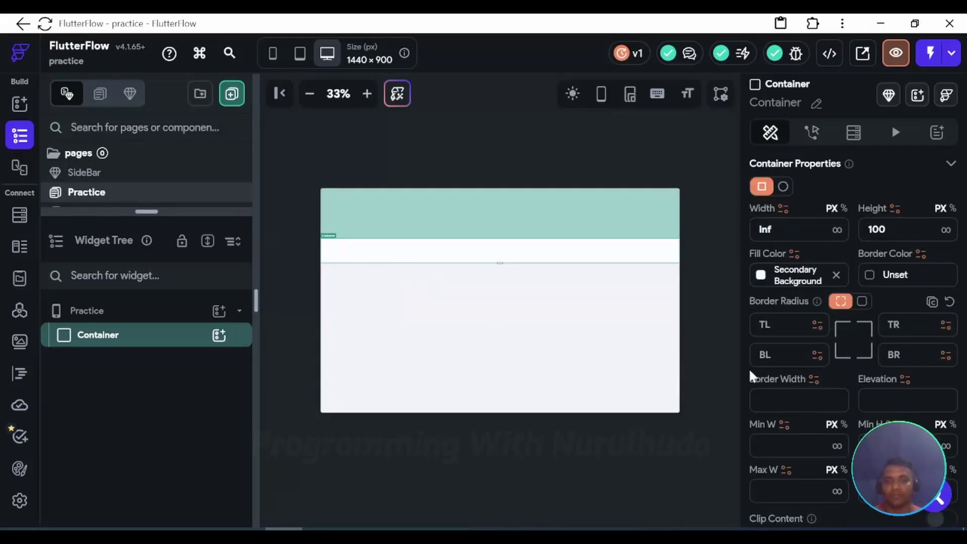
scroll(780, 297, "up", 3)
scroll(785, 307, "up", 4)
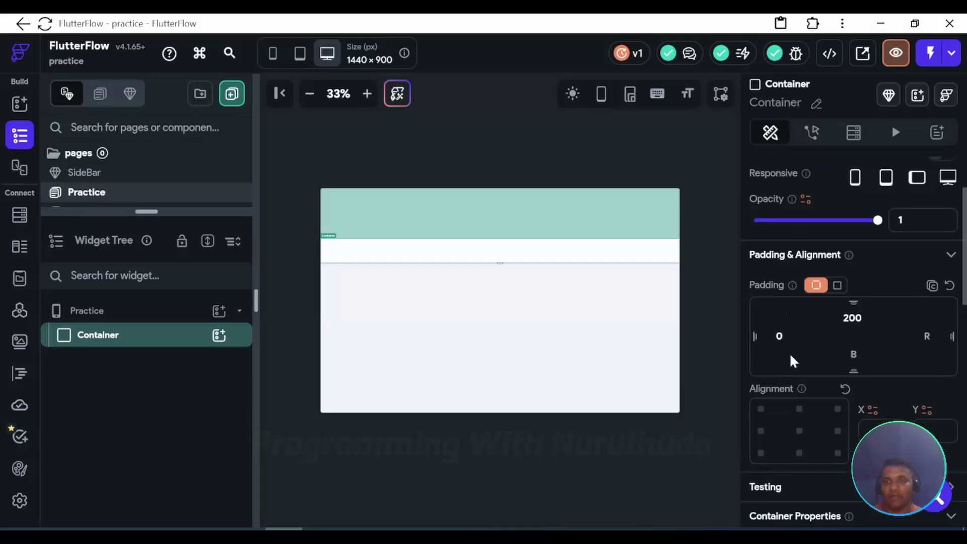
- Set the Container's fill color to the Tertiary theme color
scroll(801, 352, "down", 6)
left_click(760, 324)
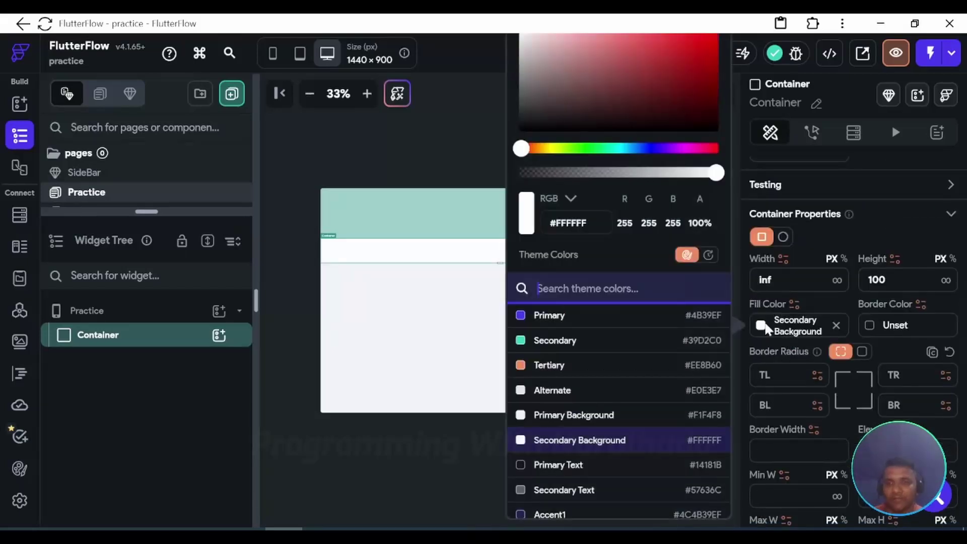
left_click(526, 367)
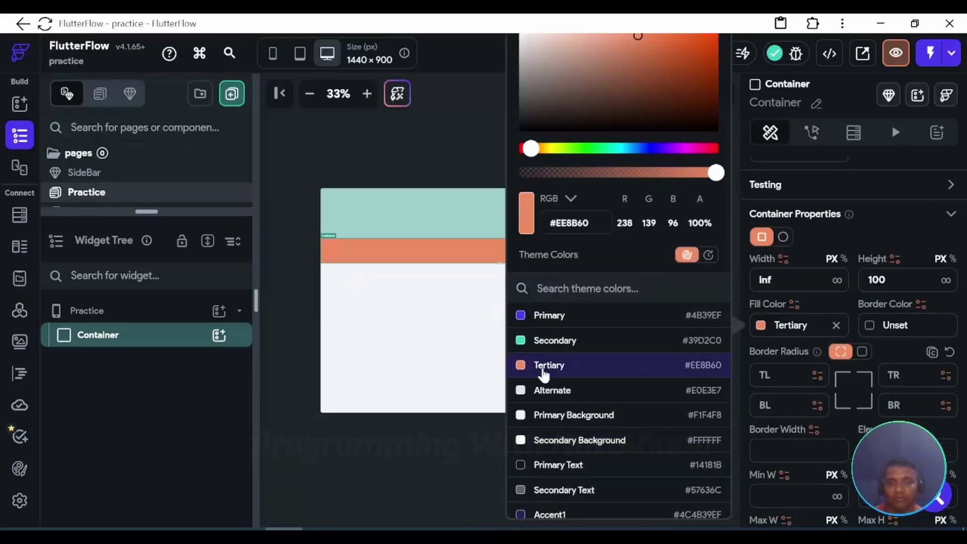
left_click(664, 409)
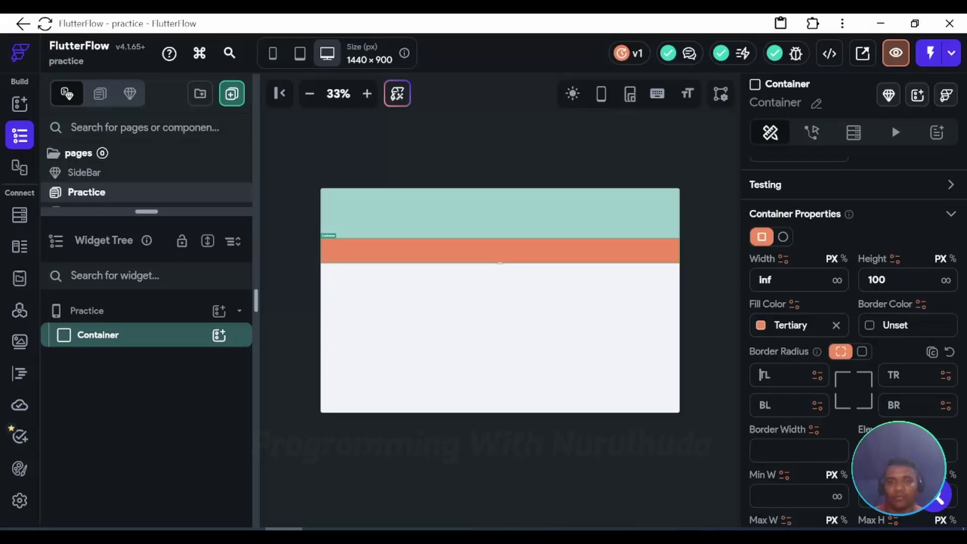
- Set the Container's left padding to 20 and its right padding to 10
scroll(793, 302, "up", 8)
scroll(798, 330, "down", 3)
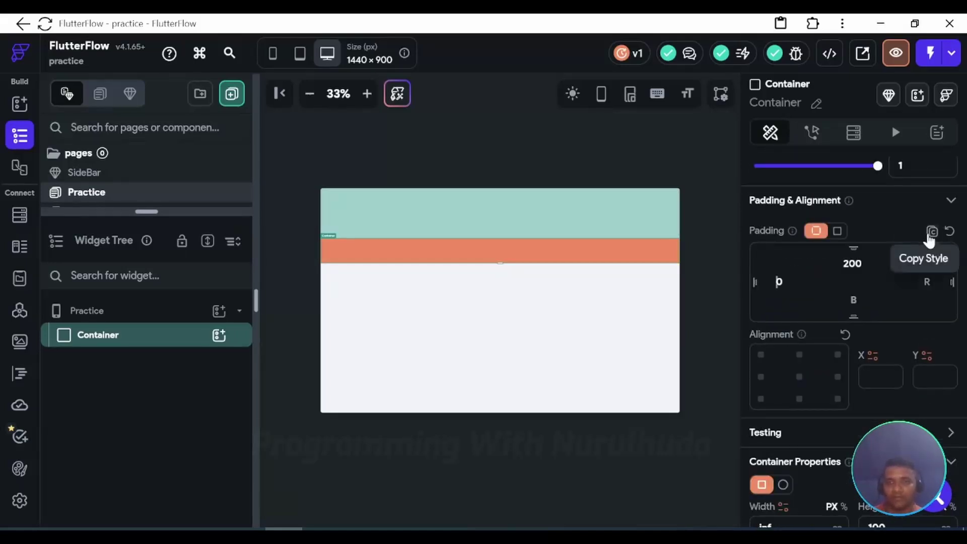
type("200")
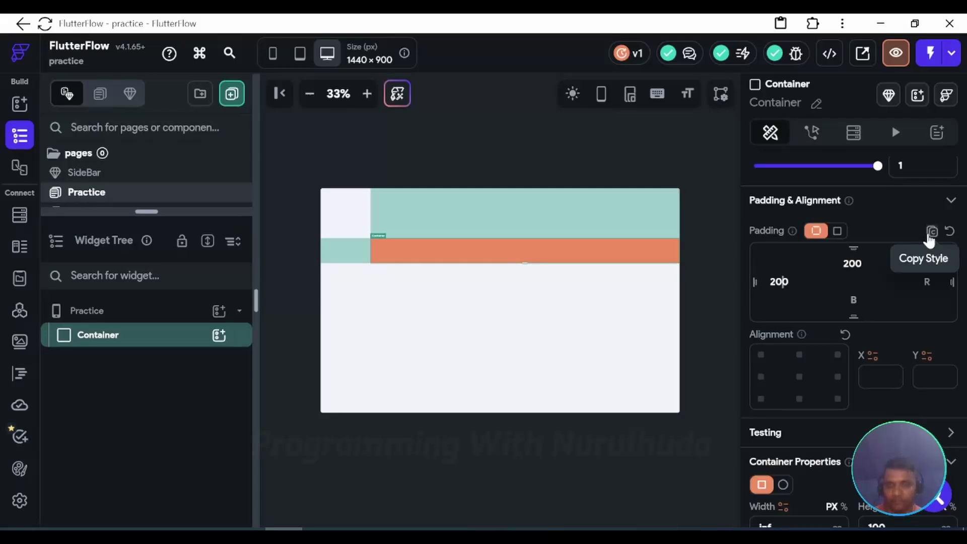
key("Delete")
left_click(927, 280)
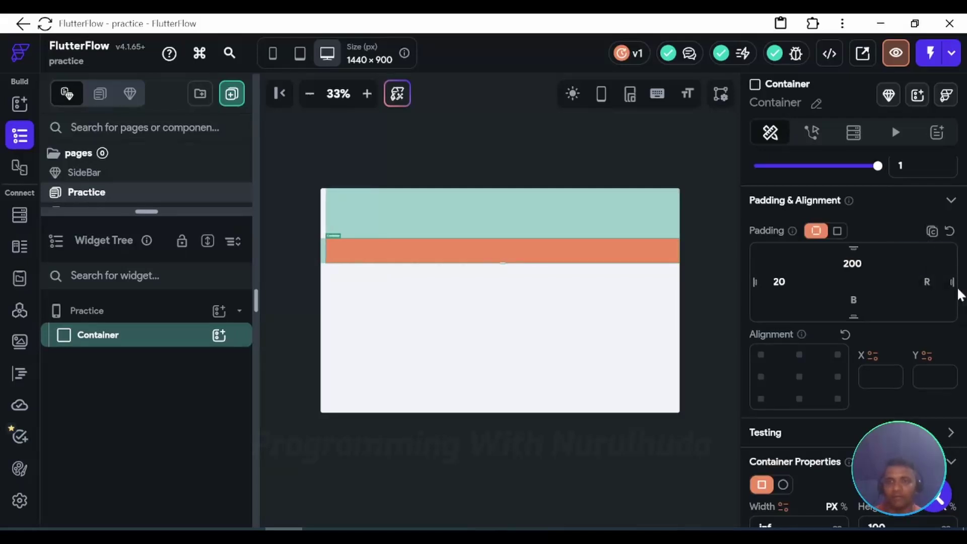
type("10")
left_click(537, 397)
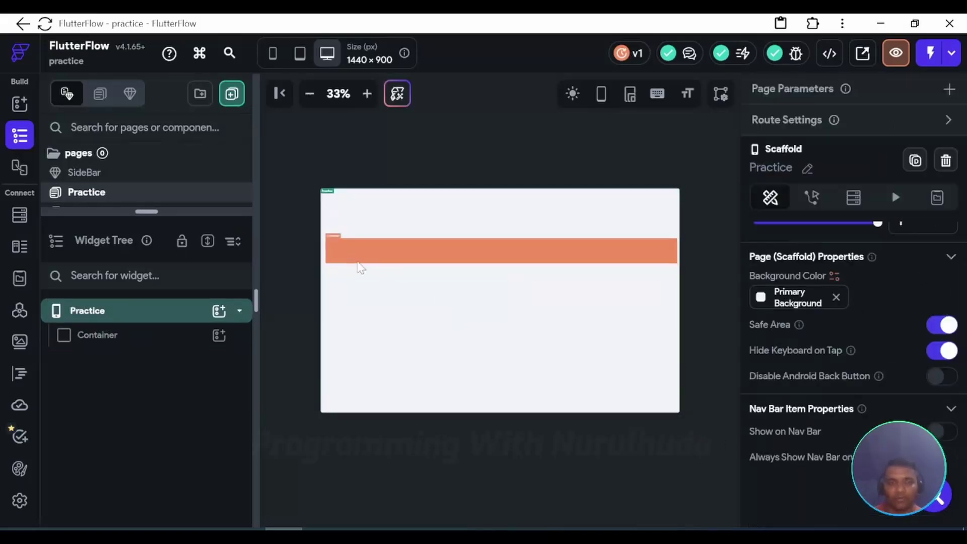
- Set the Container's border radius to 10 on all four corners and check the corners on the canvas
left_click(191, 336)
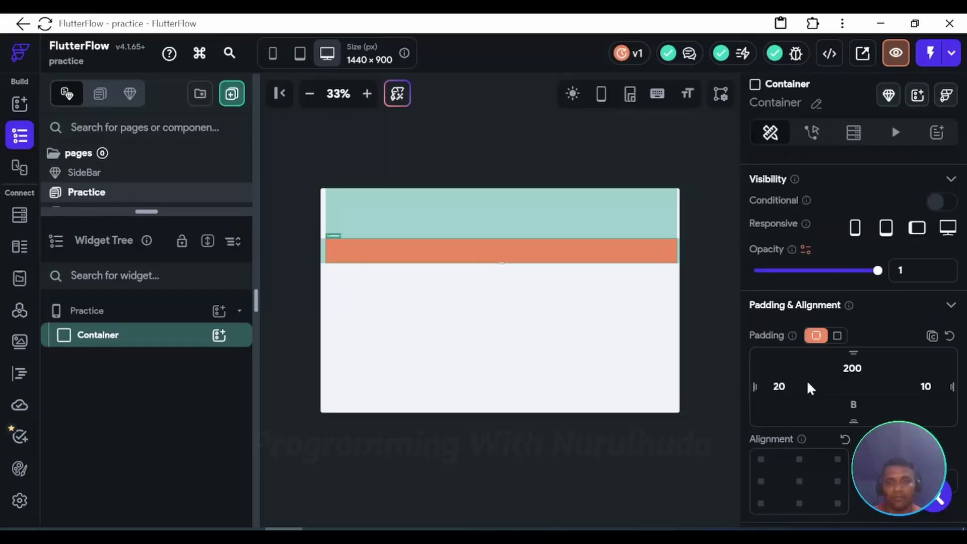
scroll(814, 392, "down", 5)
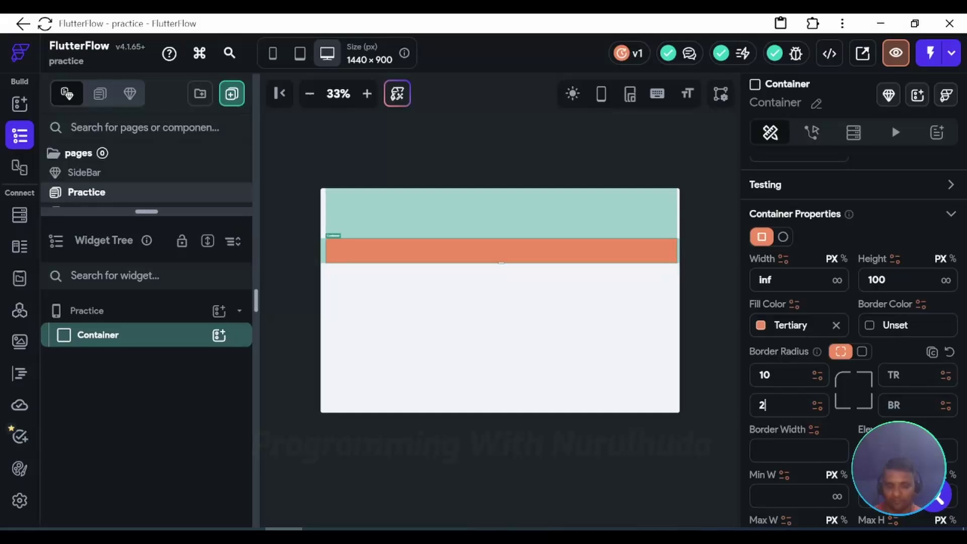
type("10")
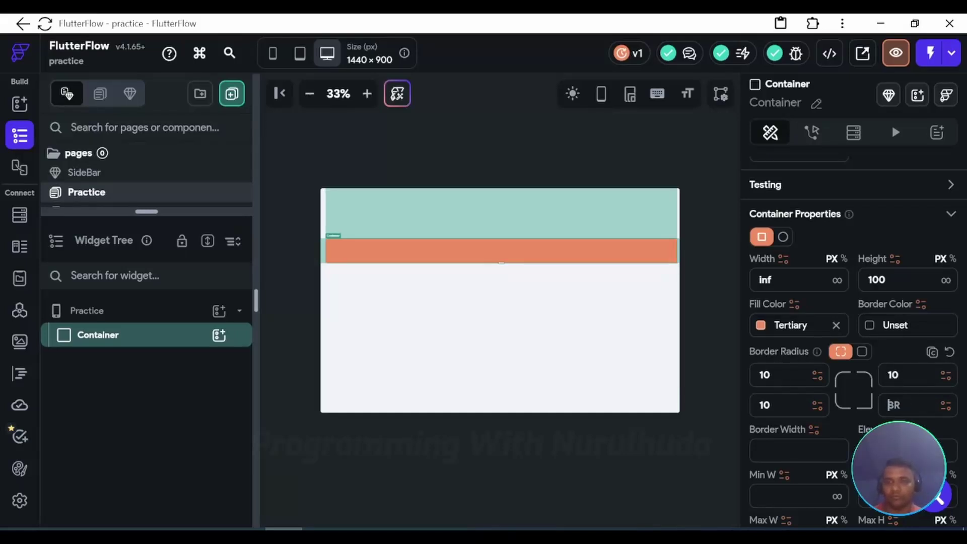
type("10")
scroll(797, 353, "down", 2)
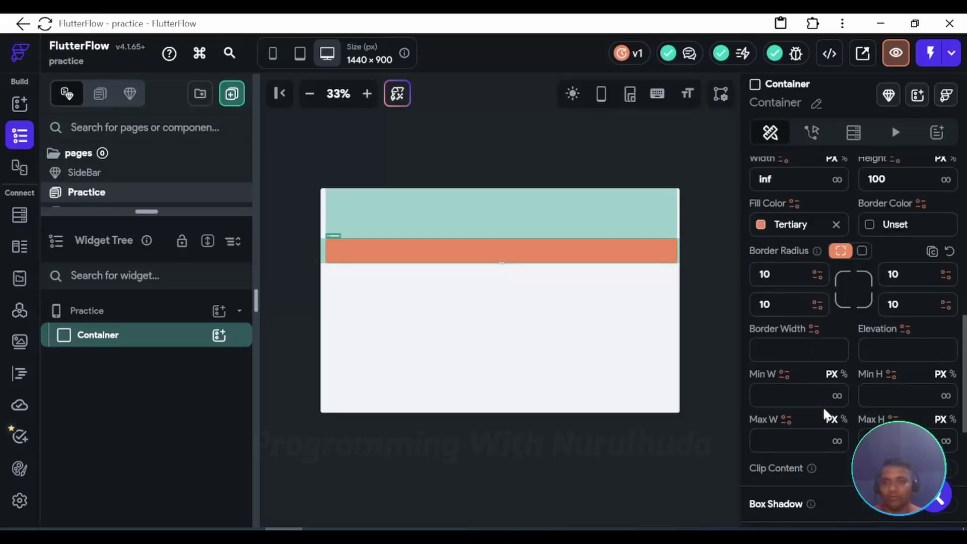
scroll(794, 411, "up", 1)
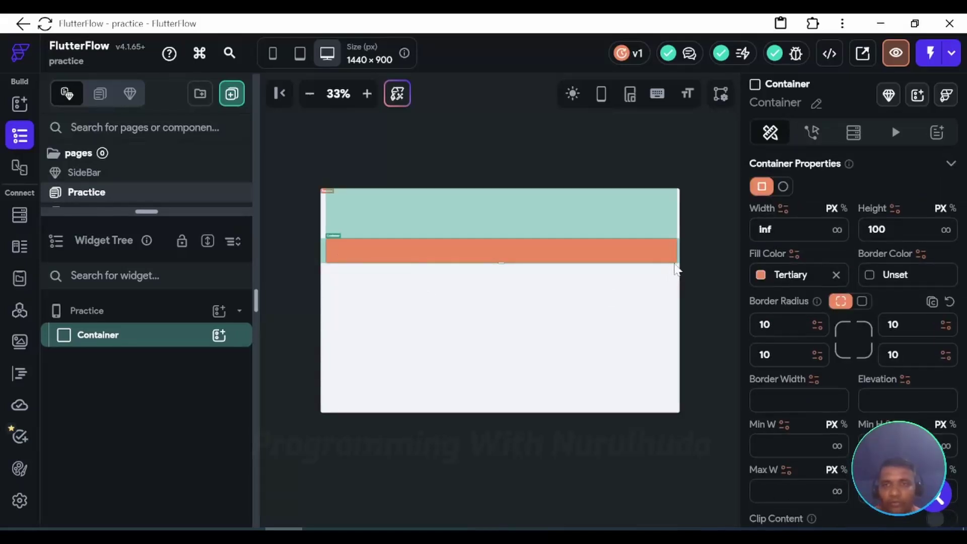
left_click(368, 94)
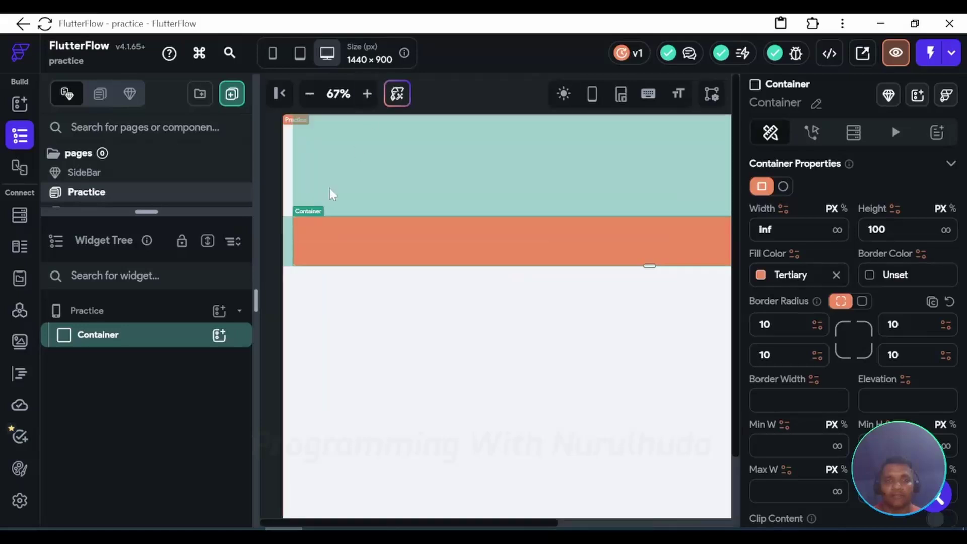
left_click(308, 95)
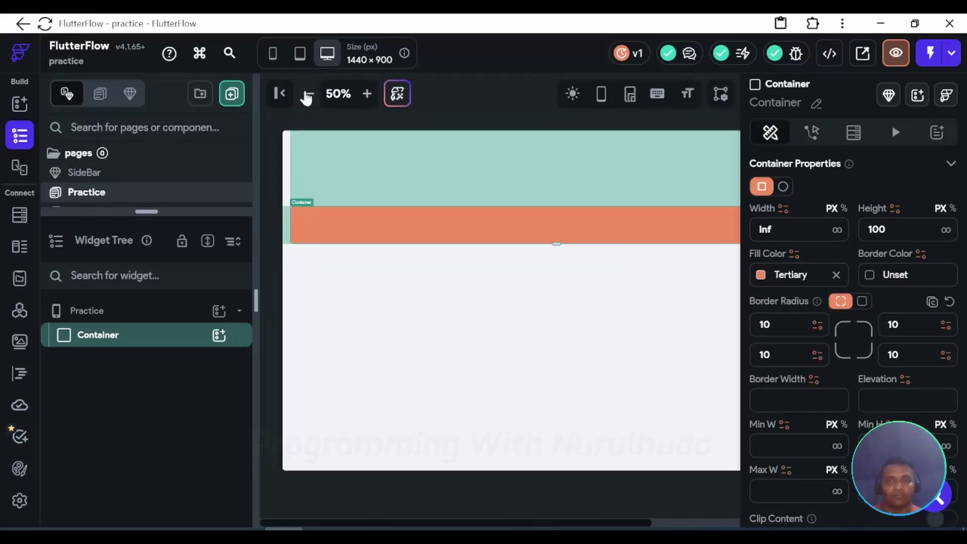
left_click(308, 94)
- Try enabling the Container's box shadow, and turn it off again
scroll(800, 320, "down", 2)
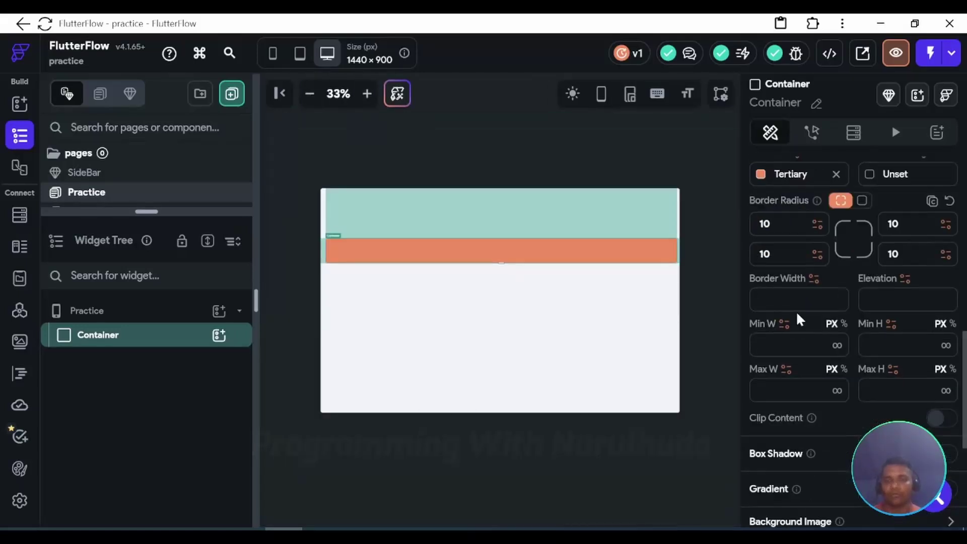
scroll(881, 313, "down", 4)
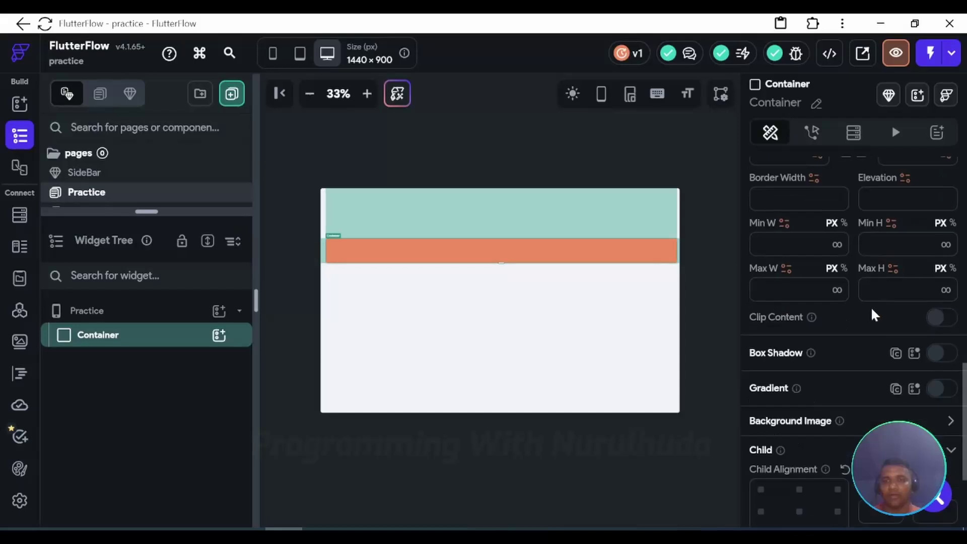
left_click(939, 253)
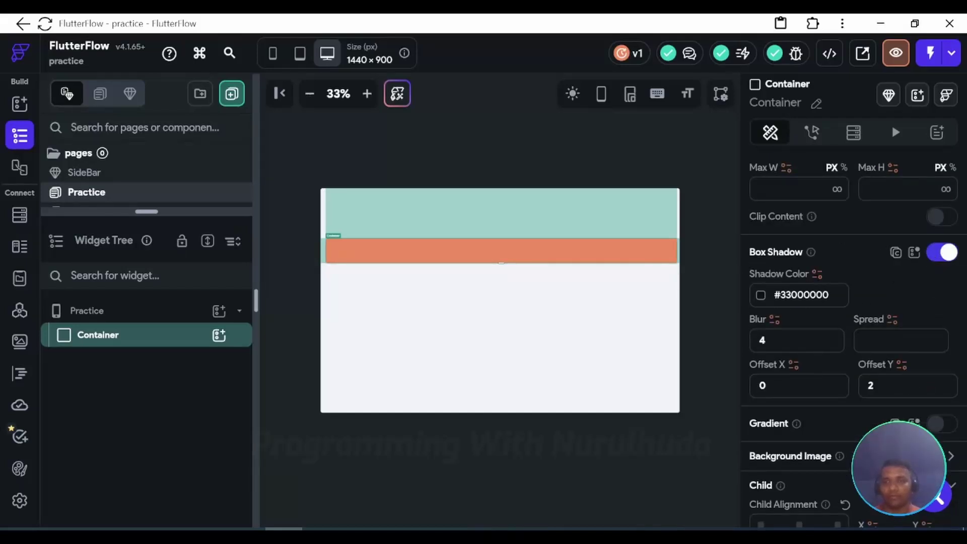
left_click(939, 252)
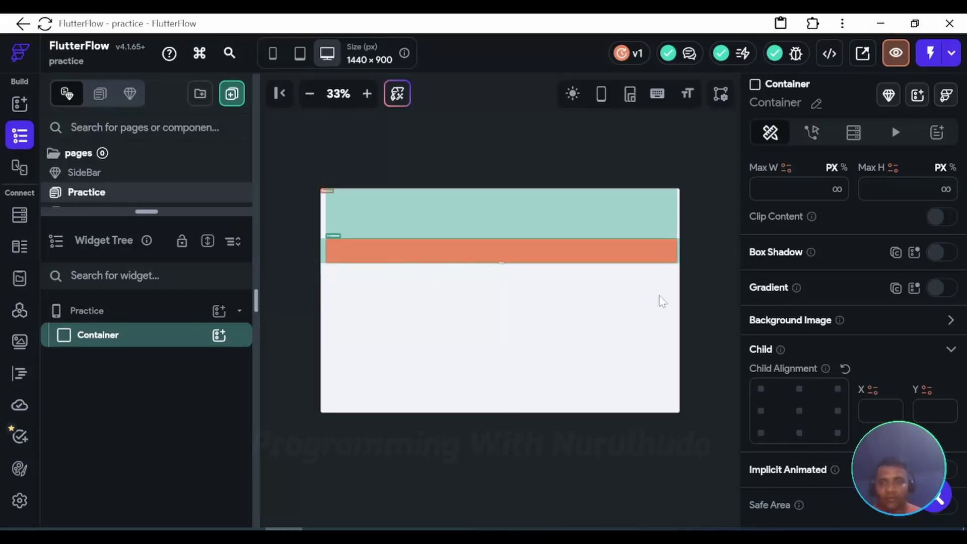
scroll(885, 324, "down", 1)
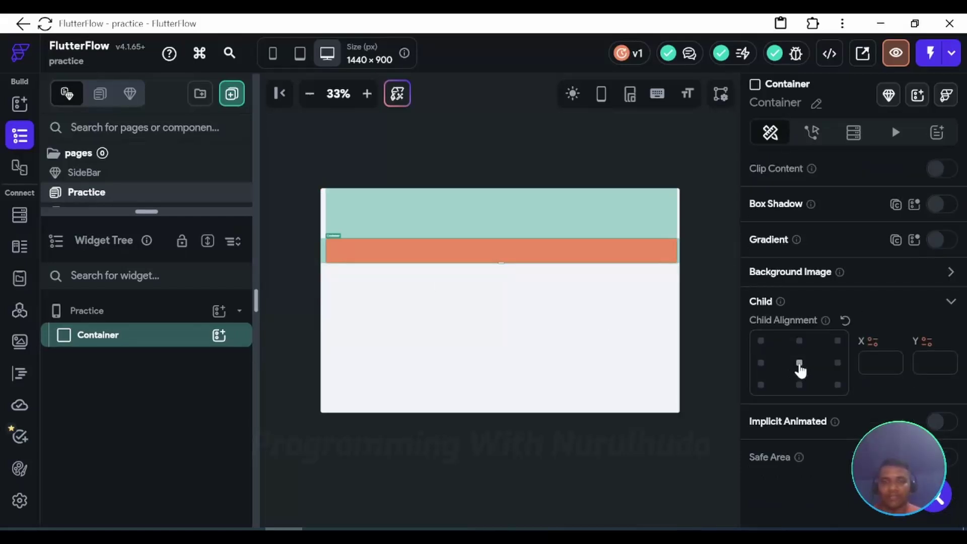
- Add a Text widget as a child of the Container and check it on the canvas
left_click(219, 335)
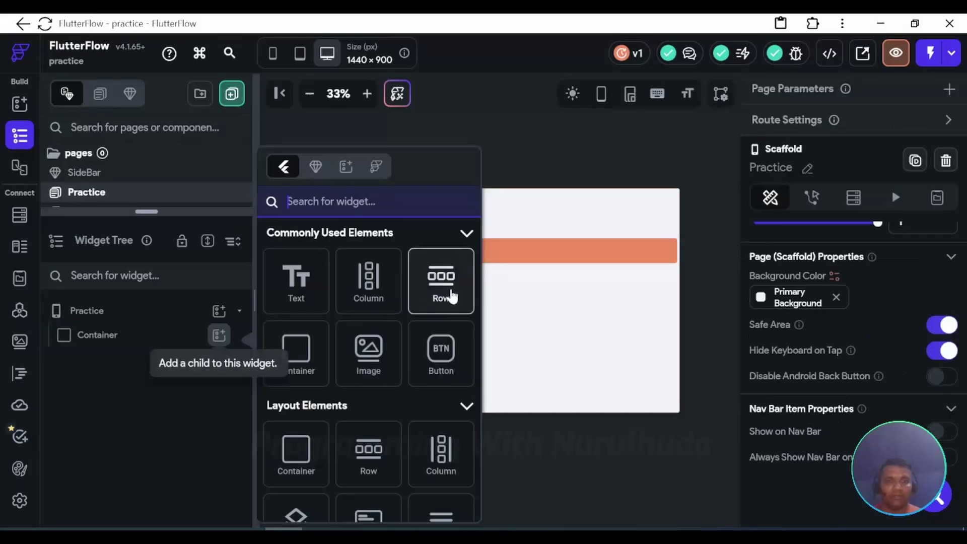
type("Text")
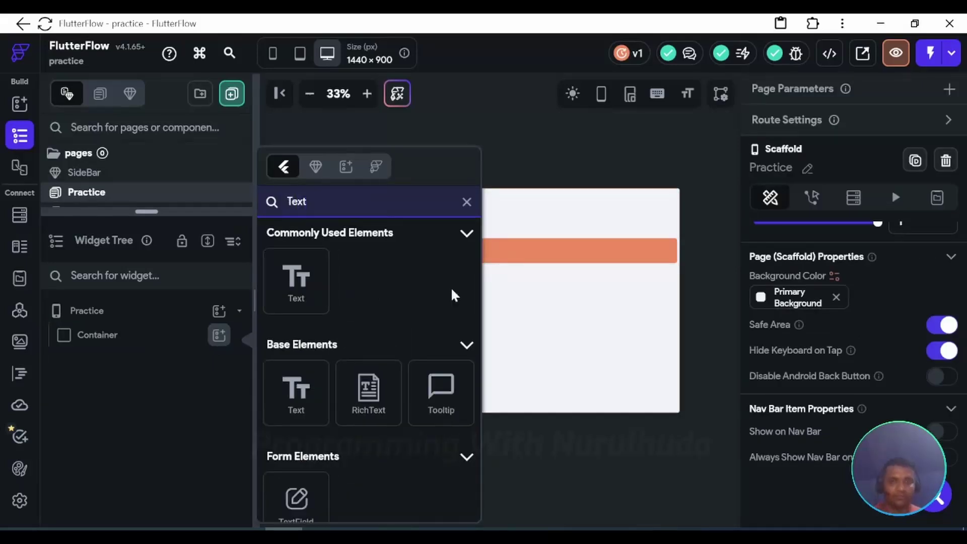
left_click(291, 294)
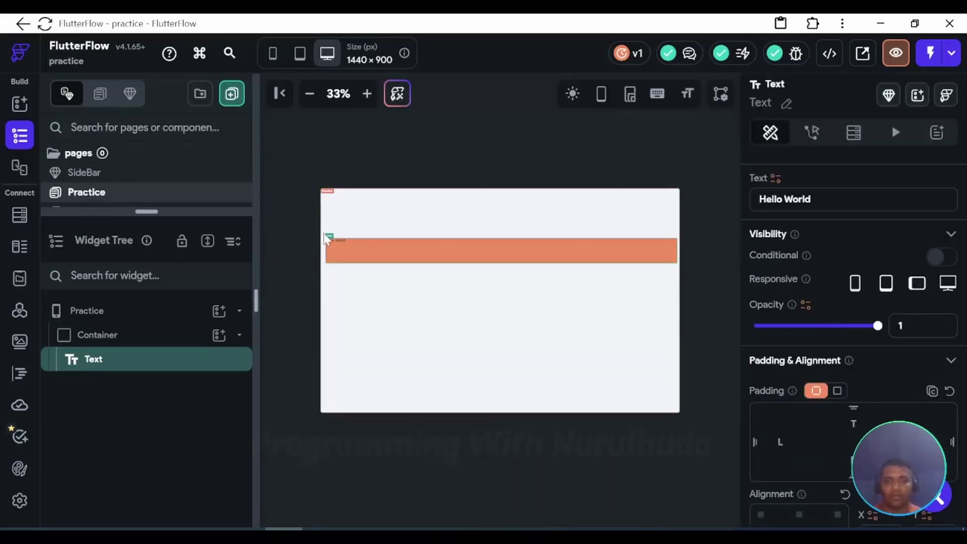
left_click(366, 93)
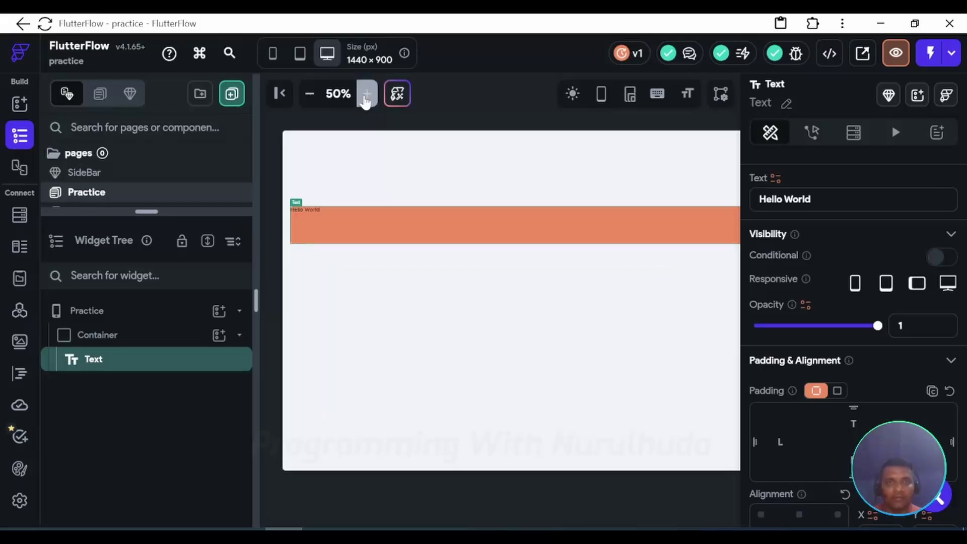
left_click(310, 94)
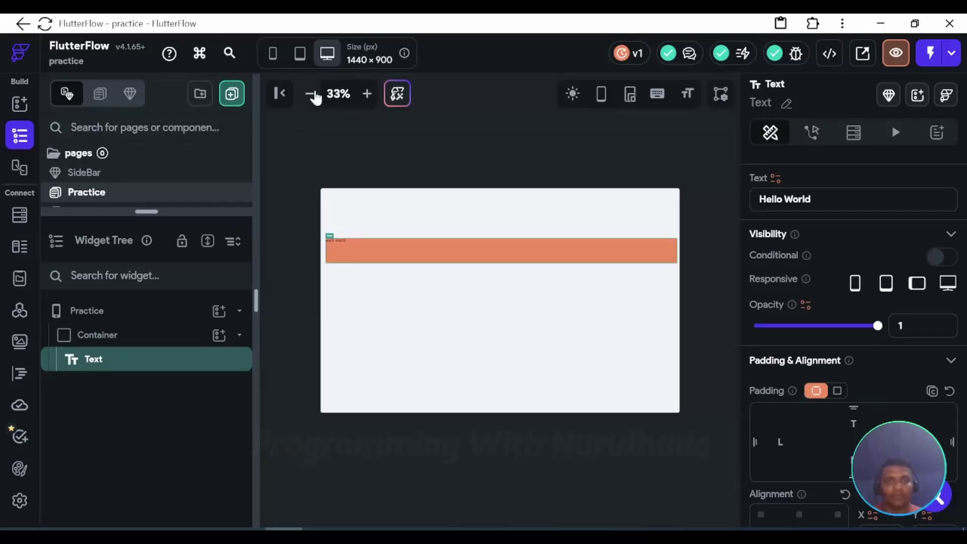
left_click(310, 93)
left_click(366, 94)
left_click(367, 94)
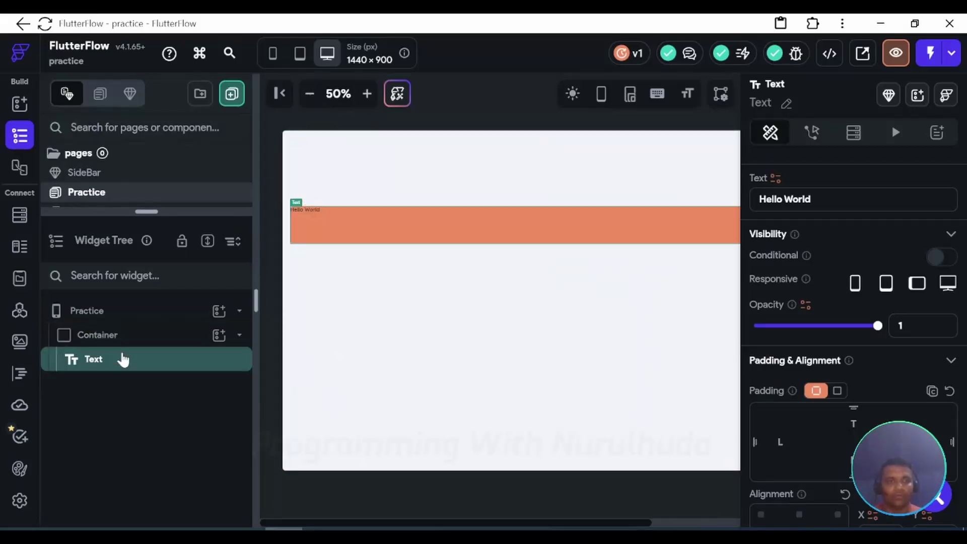
- Try centering the Container's alignment on the page, and reset it
left_click(147, 337)
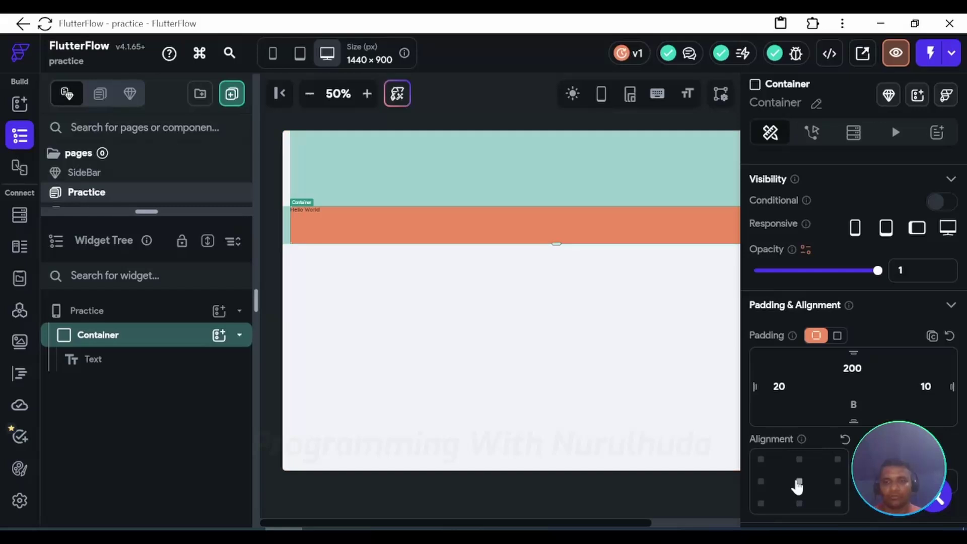
left_click(799, 482)
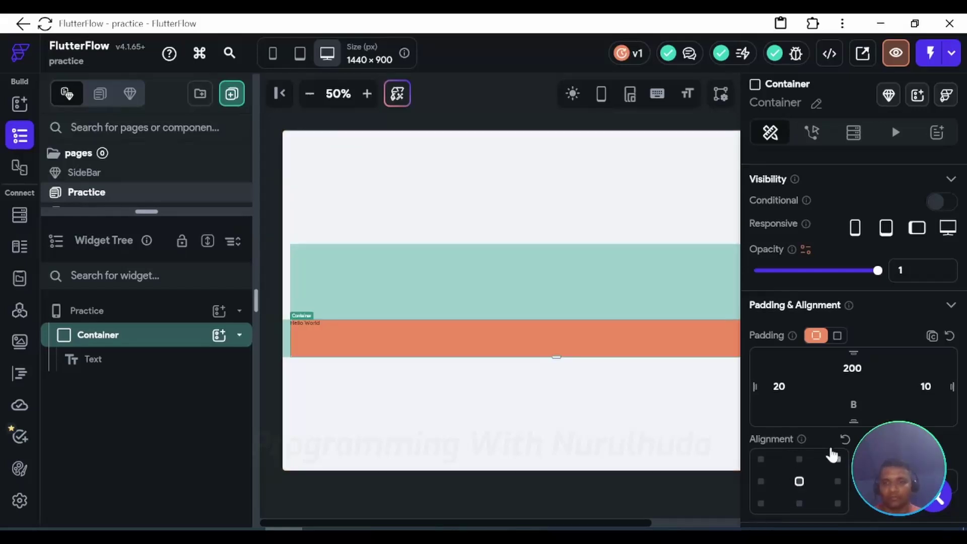
left_click(845, 439)
- Center the Text widget's alignment inside the Container and set its font size to 26
left_click(203, 373)
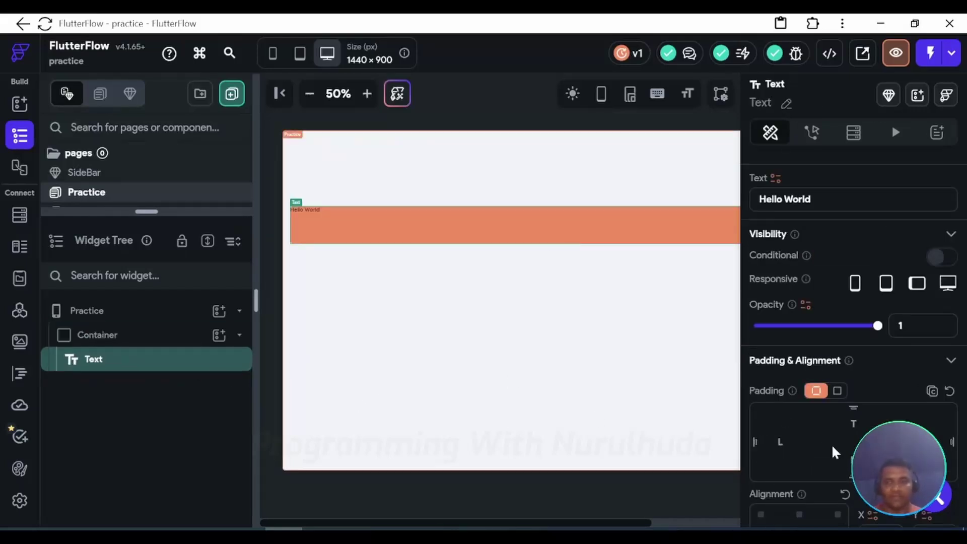
scroll(826, 433, "down", 4)
left_click(798, 334)
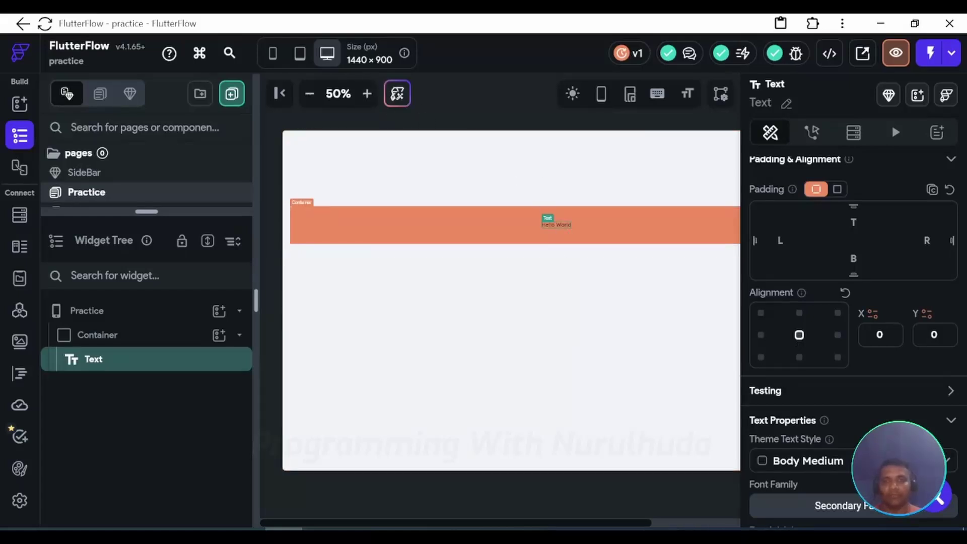
scroll(813, 373, "down", 5)
double_click(765, 345)
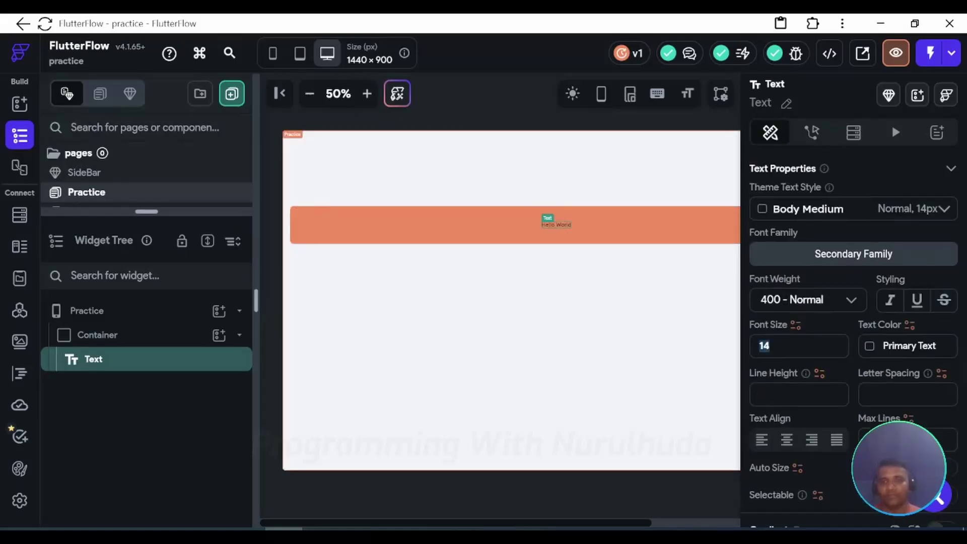
type("26")
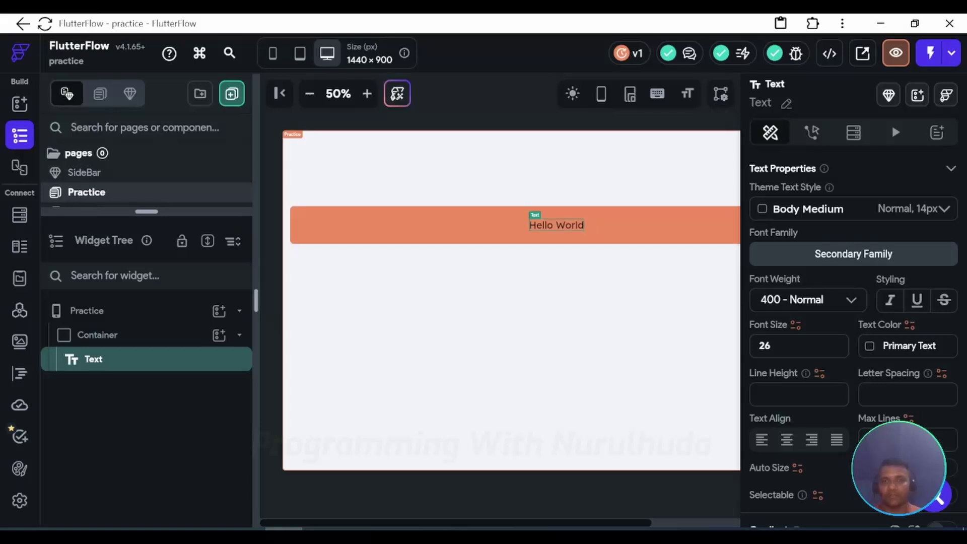
- Set the text color of the Hello World text to the Primary theme color
scroll(811, 327, "up", 3)
scroll(768, 359, "up", 3)
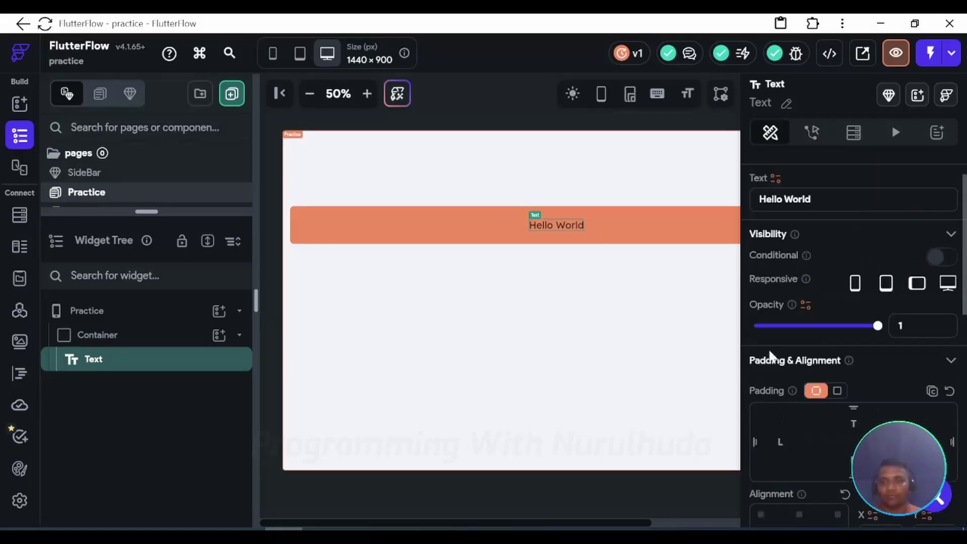
scroll(831, 356, "down", 6)
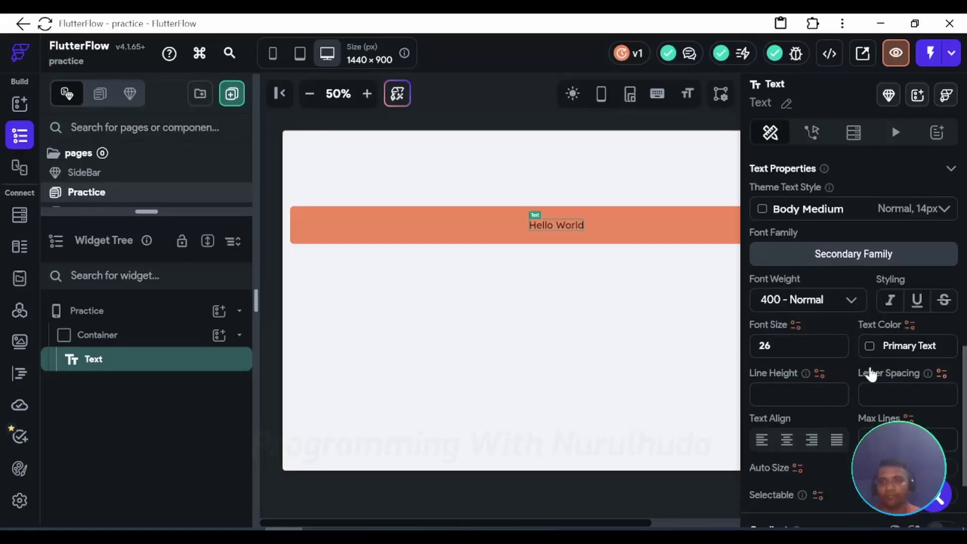
left_click(871, 347)
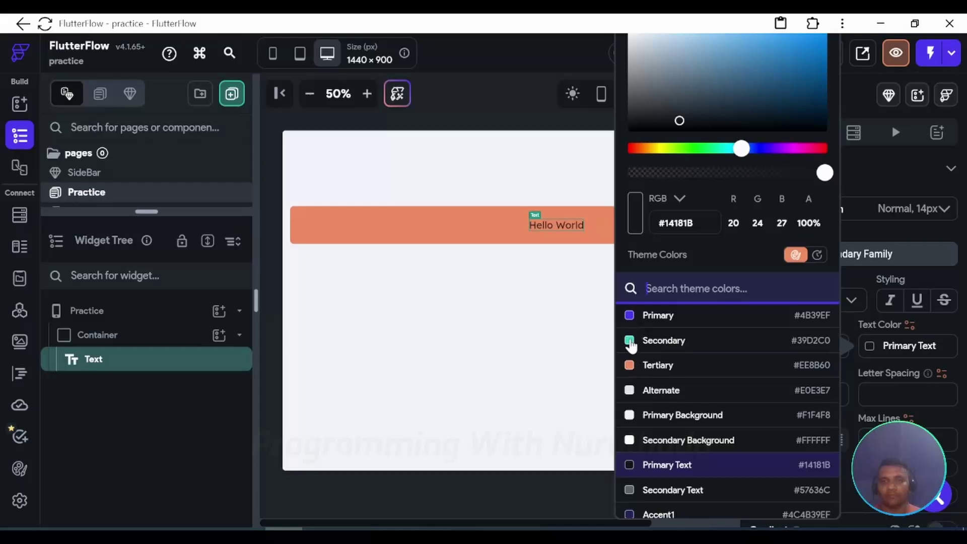
left_click(654, 339)
left_click(630, 318)
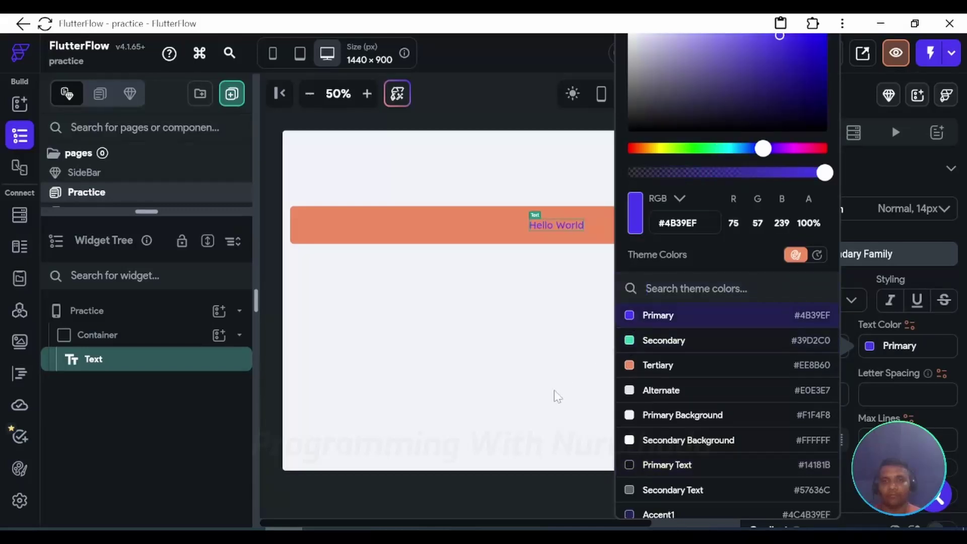
left_click(599, 367)
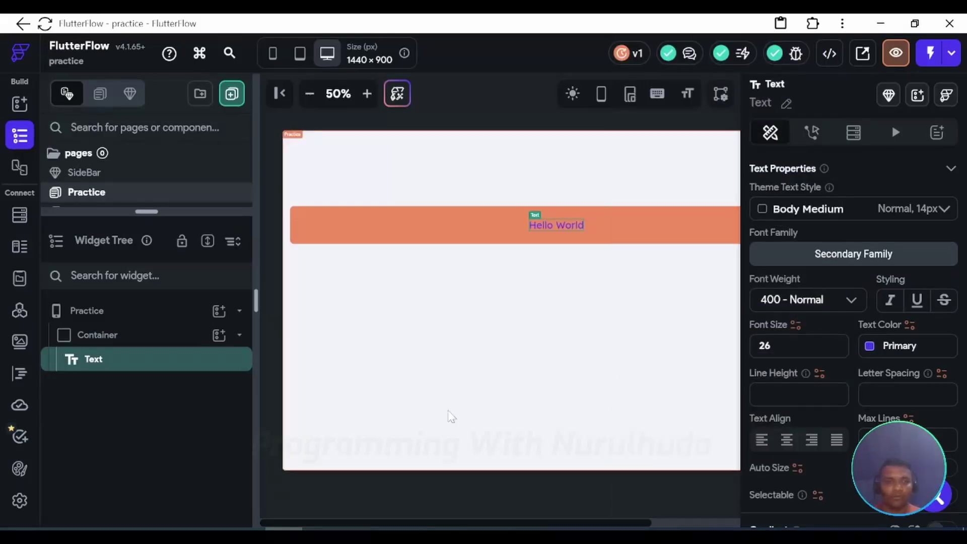
- Review the Container's properties, from child alignment and box shadow up to visibility, padding and alignment
left_click(164, 335)
scroll(874, 341, "down", 3)
scroll(876, 348, "down", 3)
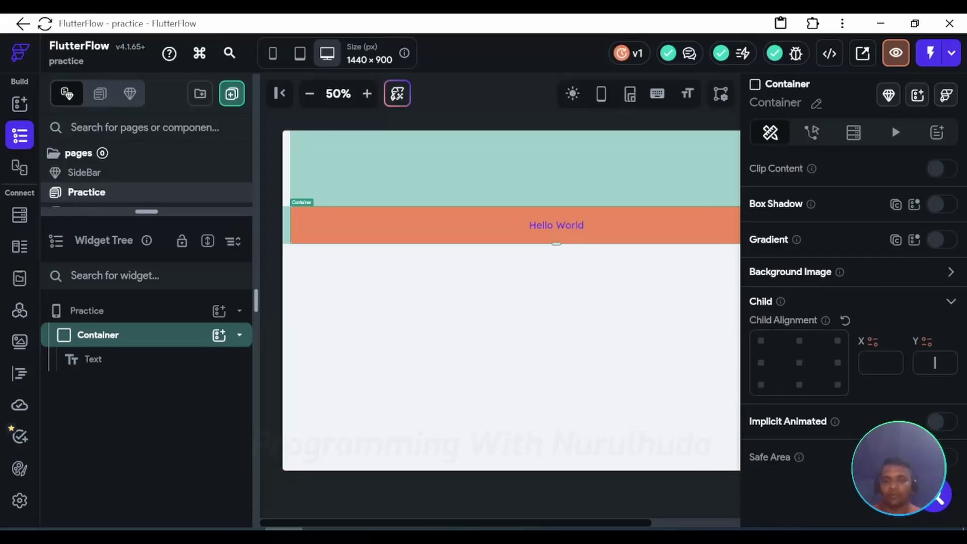
scroll(840, 423, "up", 10)
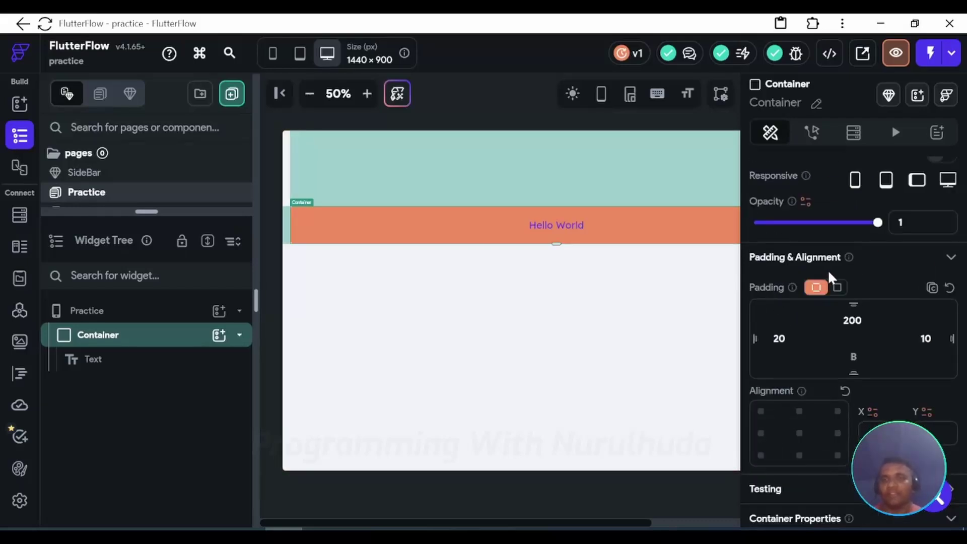
scroll(856, 287, "up", 2)
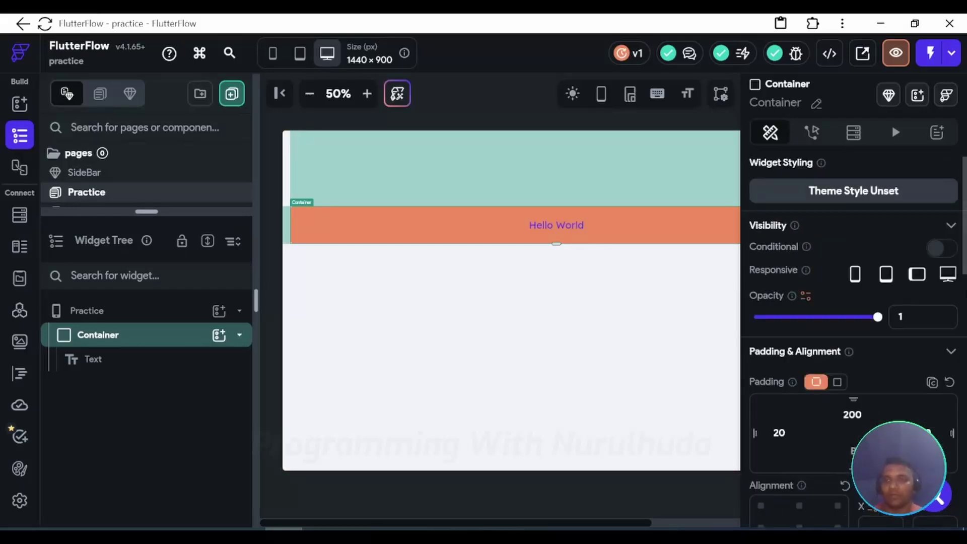
scroll(964, 300, "down", 2)
scroll(964, 300, "down", 2)
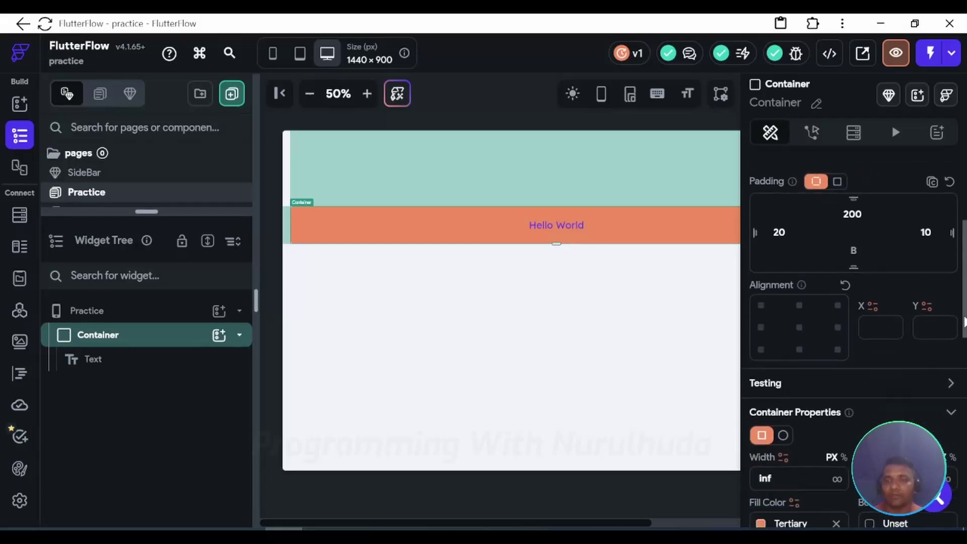
scroll(964, 300, "up", 3)
- Run the project in Test mode to view the Practice page in the browser, and return to the editor
left_click(633, 491)
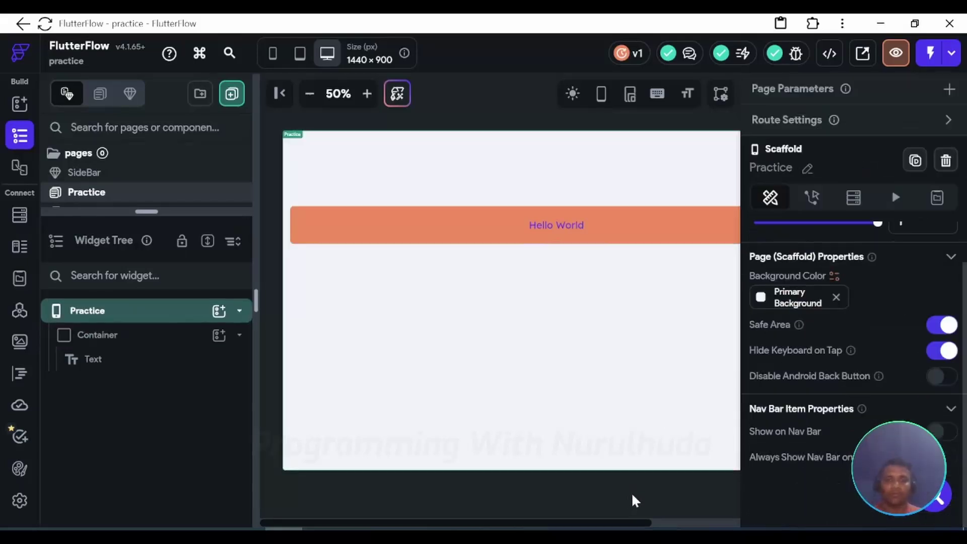
left_click(310, 94)
left_click(310, 95)
left_click(607, 446)
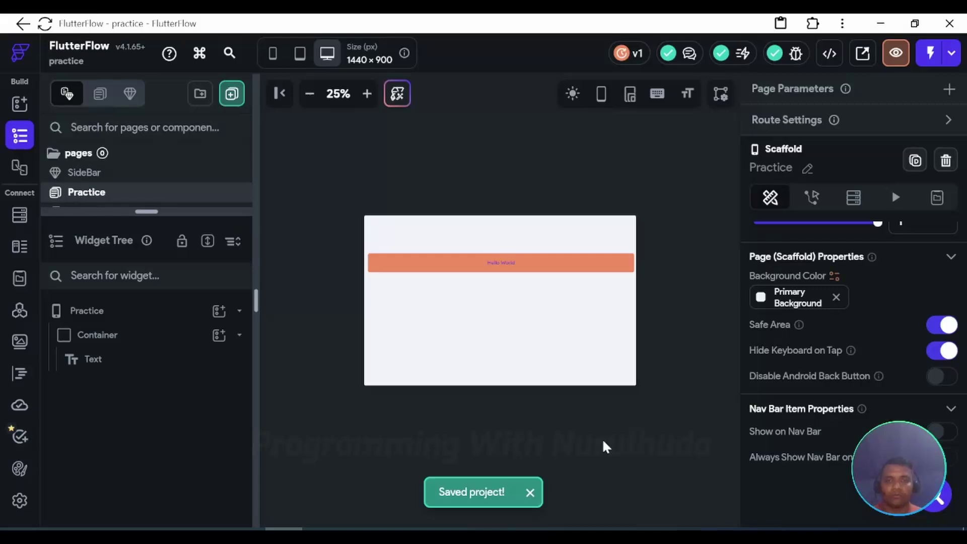
left_click(928, 61)
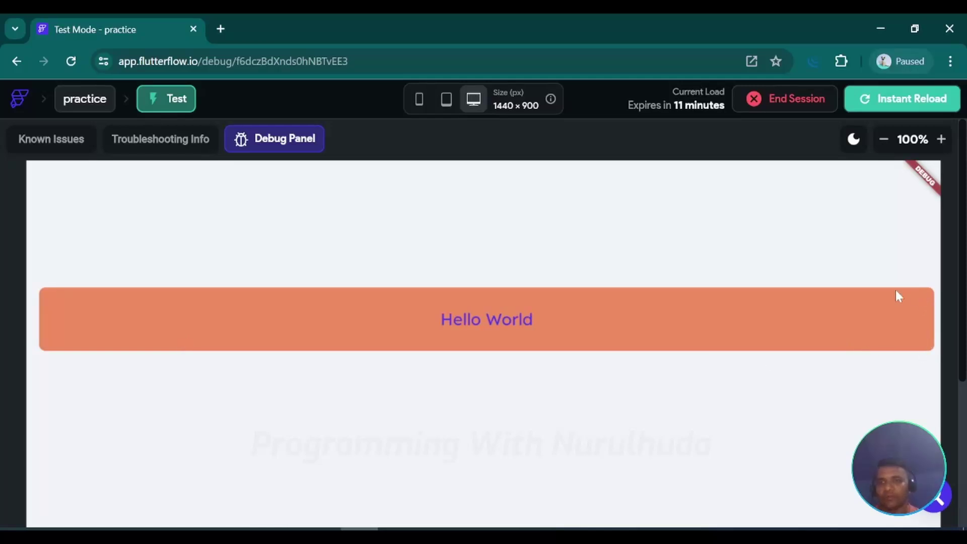
left_click(305, 526)
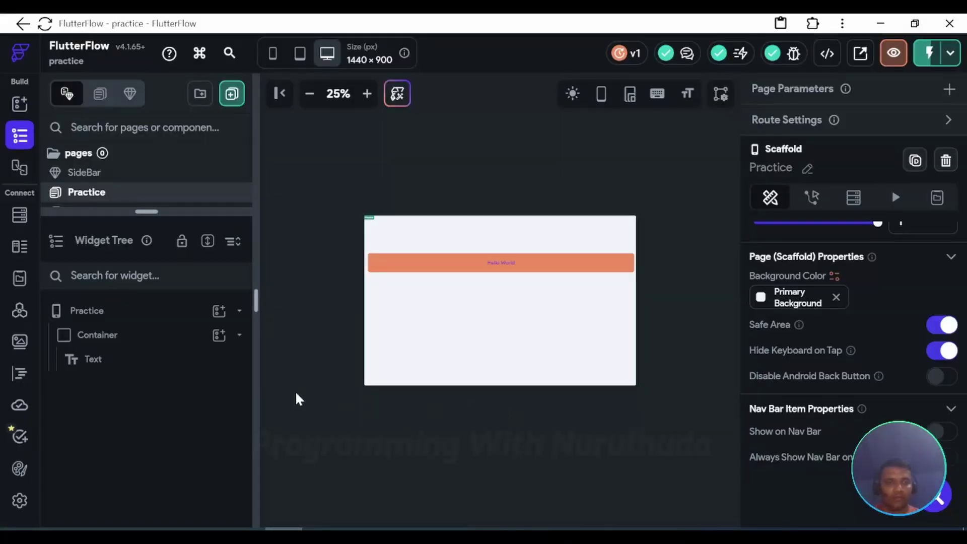